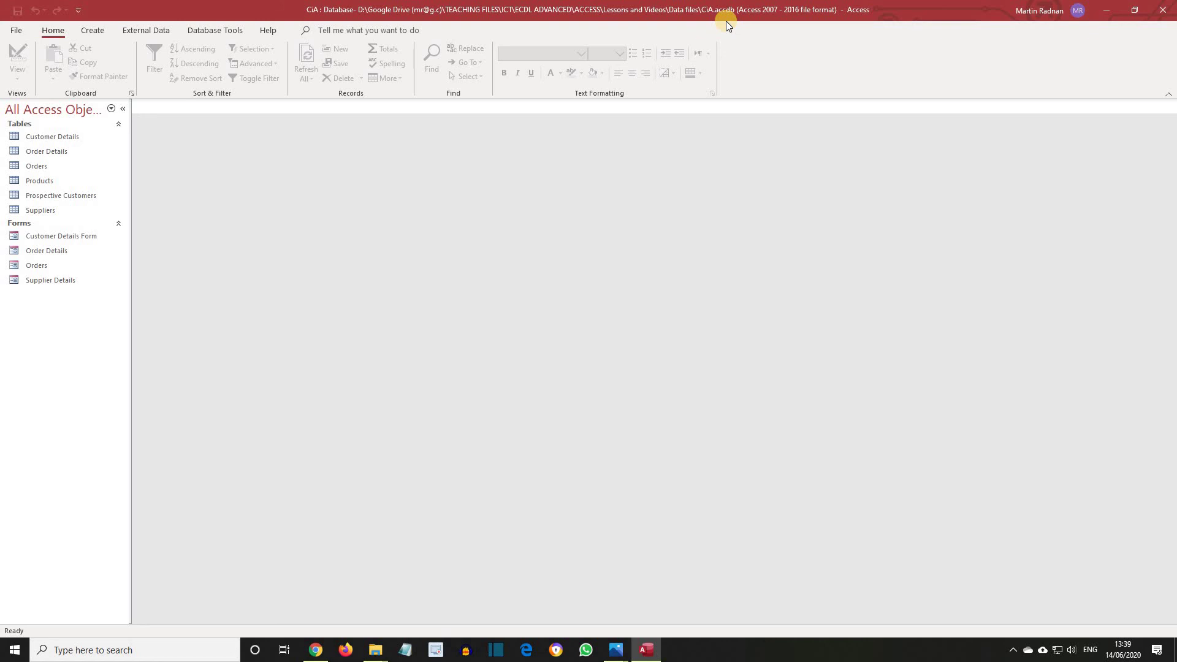
- Open Order Details in Design view and set the Amount field's Default Value to 1
{"action": "double_click", "coordinate": [43, 151]}
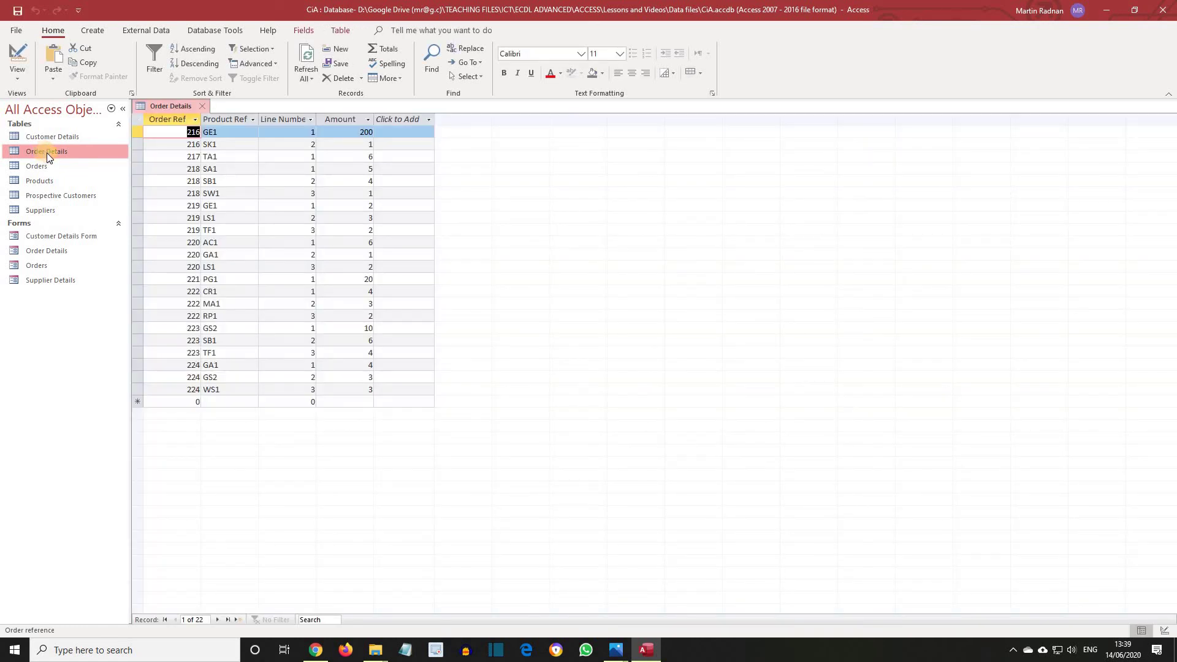
{"action": "left_click", "coordinate": [17, 73]}
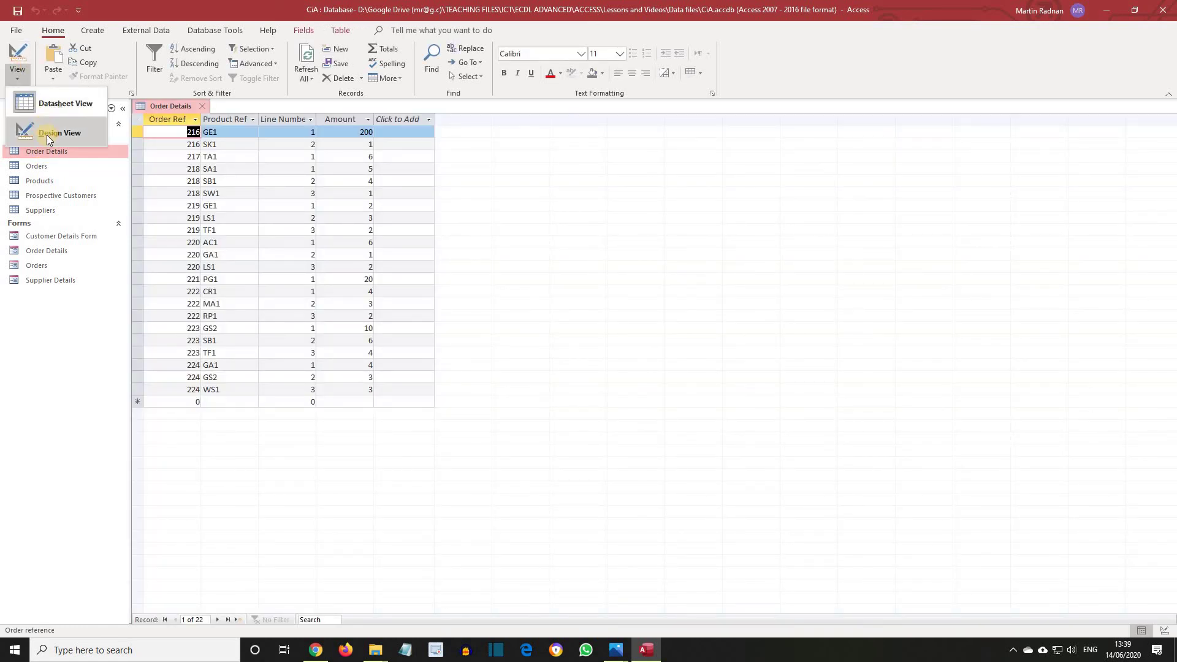
{"action": "left_click", "coordinate": [47, 133]}
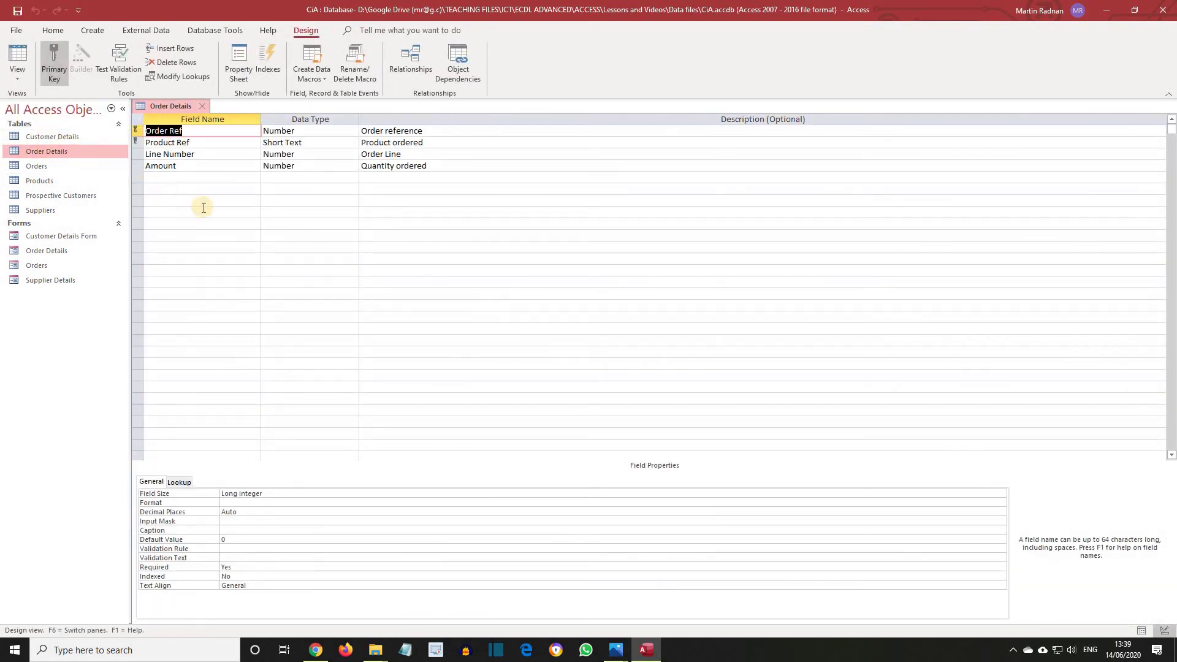
{"action": "left_click", "coordinate": [247, 166]}
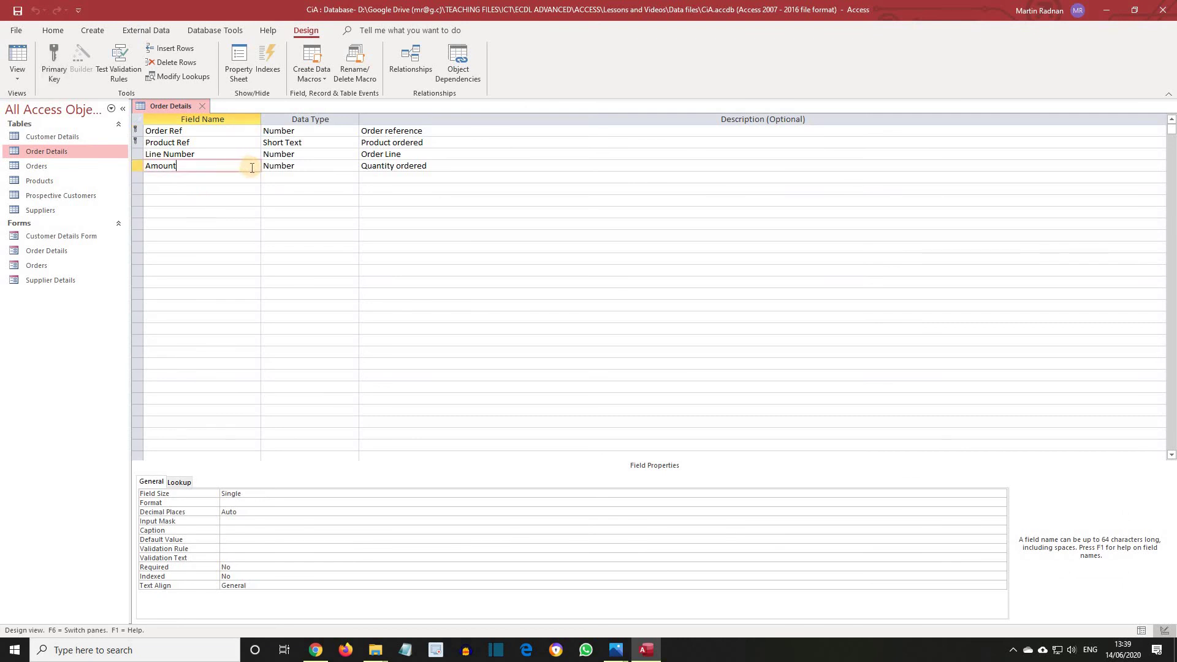
{"action": "left_click", "coordinate": [231, 539]}
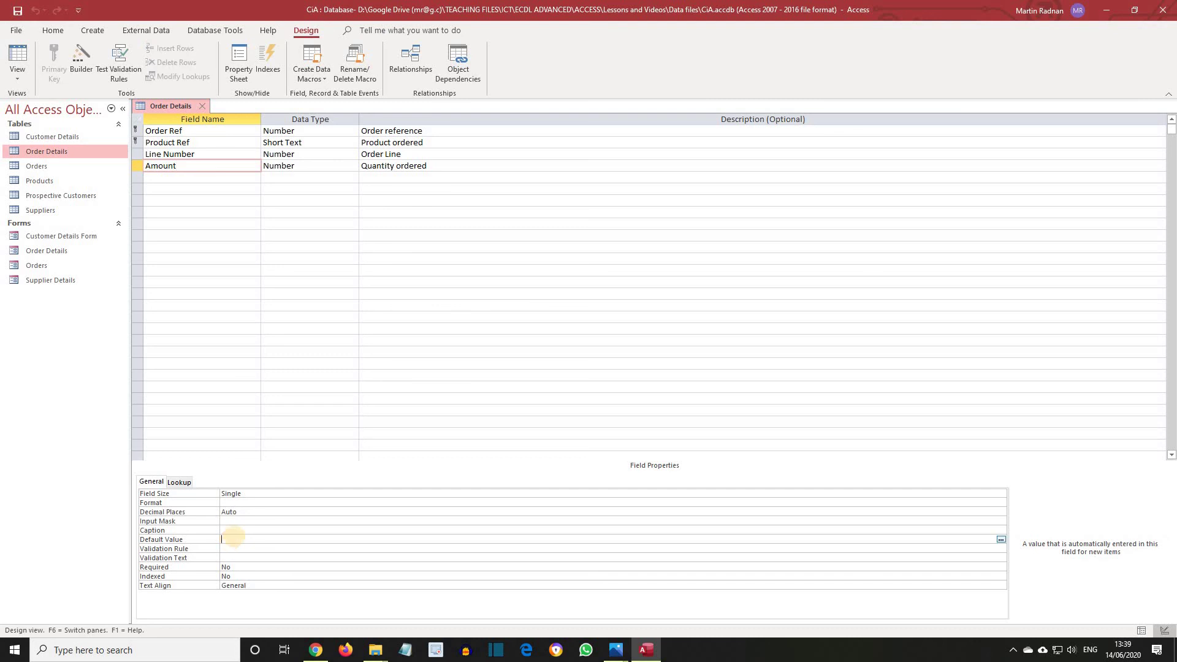
{"action": "type", "text": "1"}
- Save the Order Details design and return to Datasheet view
{"action": "left_click", "coordinate": [21, 32]}
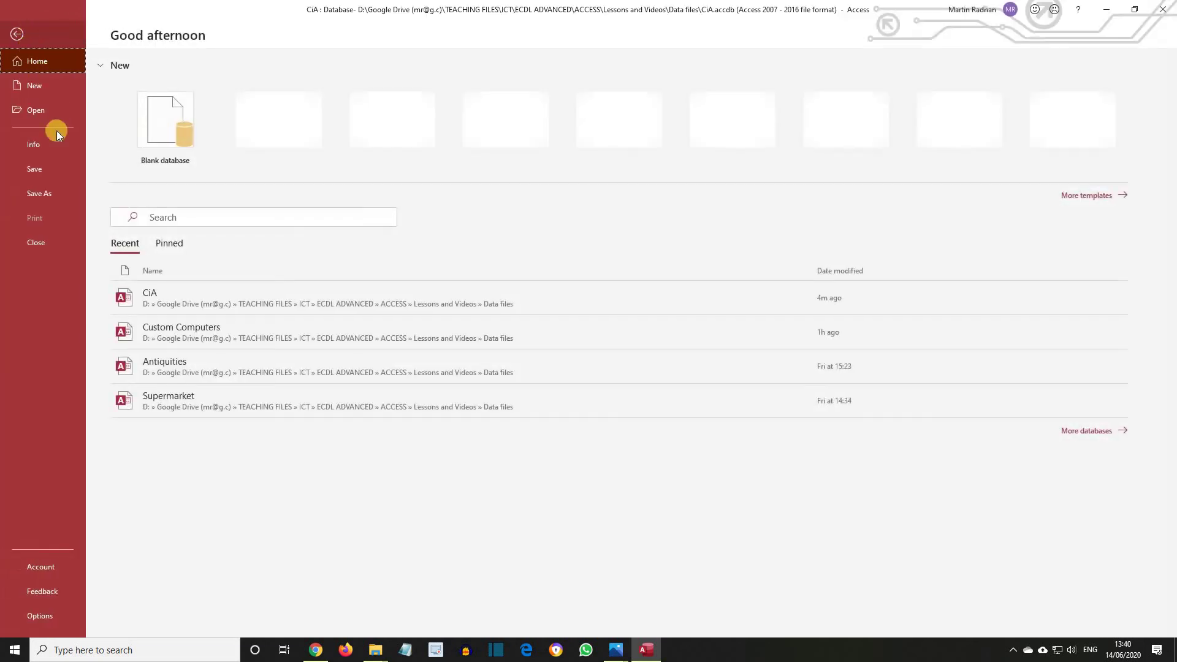
{"action": "left_click", "coordinate": [48, 166]}
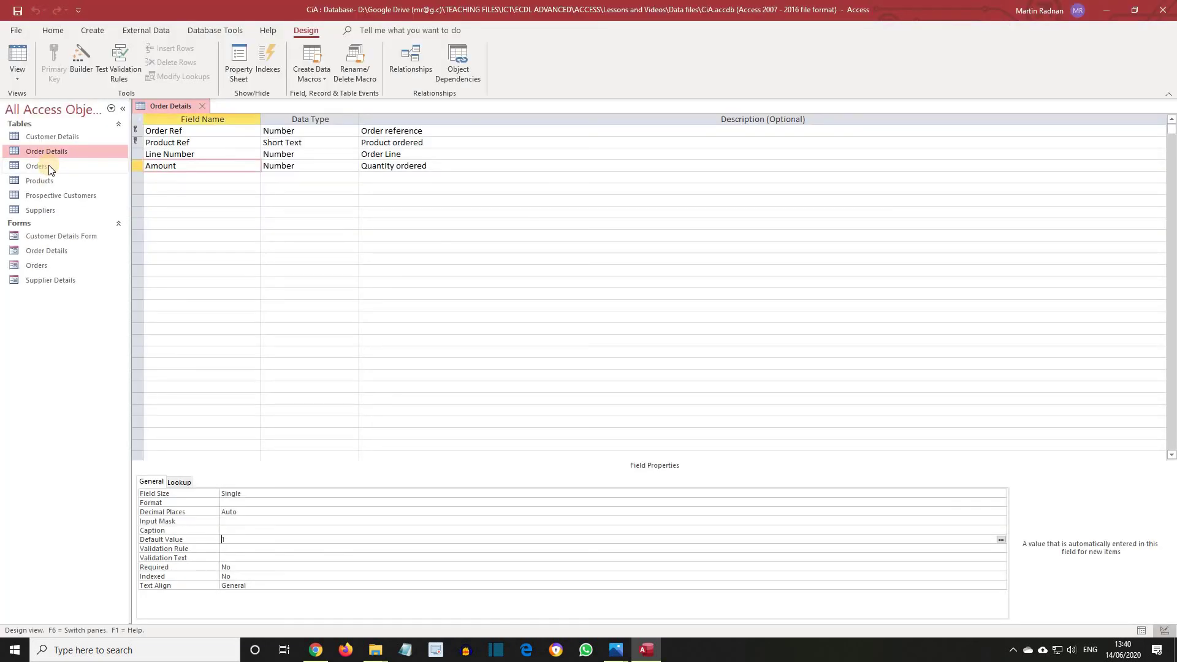
{"action": "left_click", "coordinate": [19, 79]}
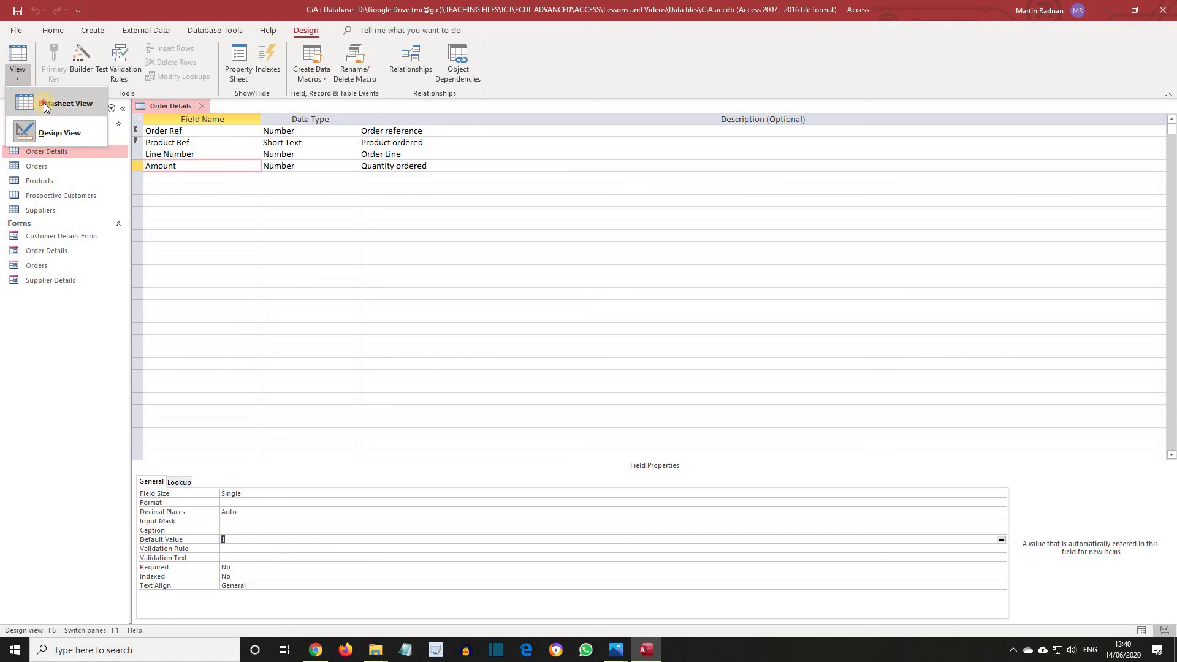
{"action": "left_click", "coordinate": [43, 102]}
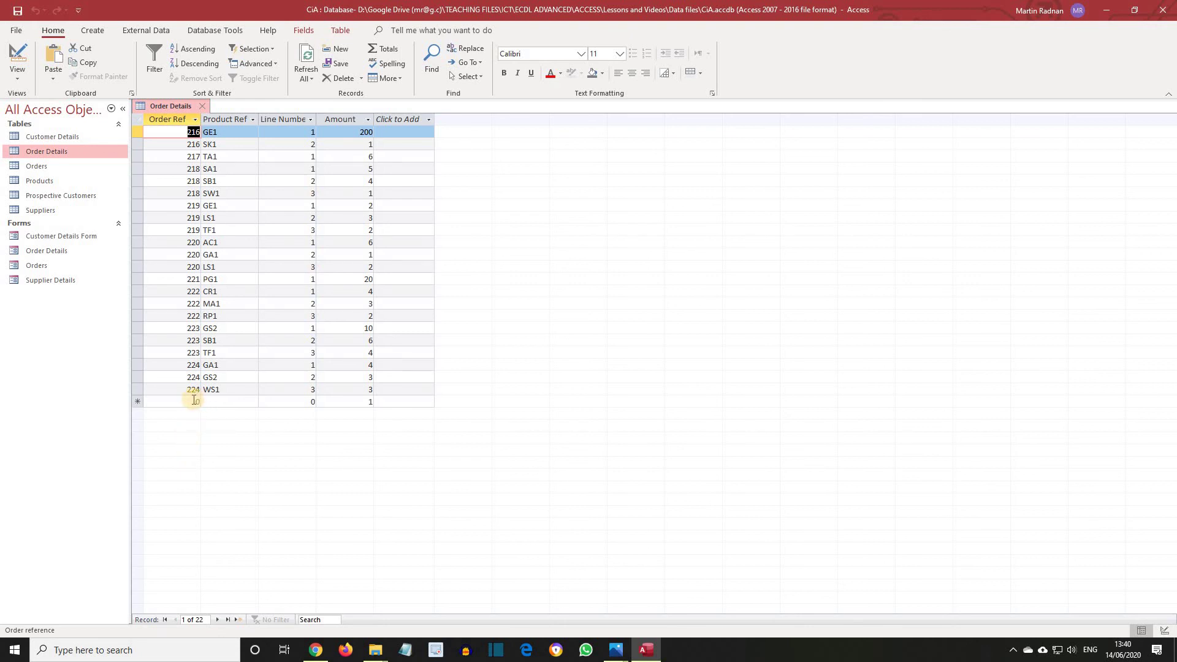
- Add a new record with Order Ref 225, Product Ref TA1 and Line Number 1
{"action": "left_click", "coordinate": [194, 399]}
{"action": "type", "text": "225"}
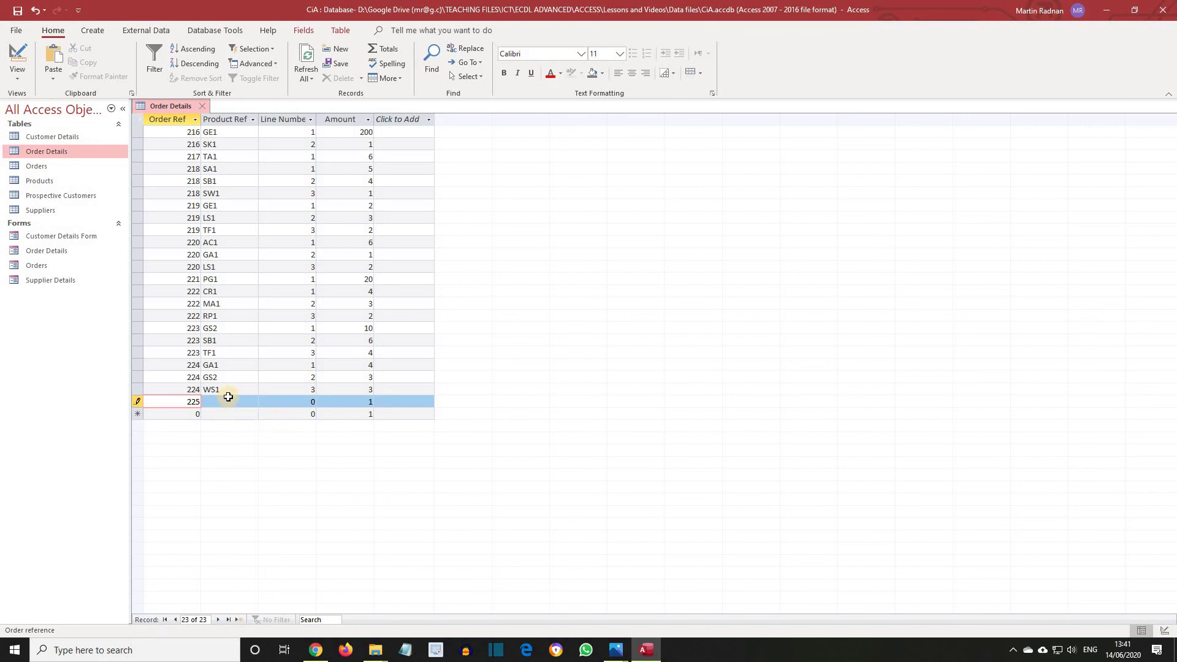
{"action": "left_click", "coordinate": [229, 401]}
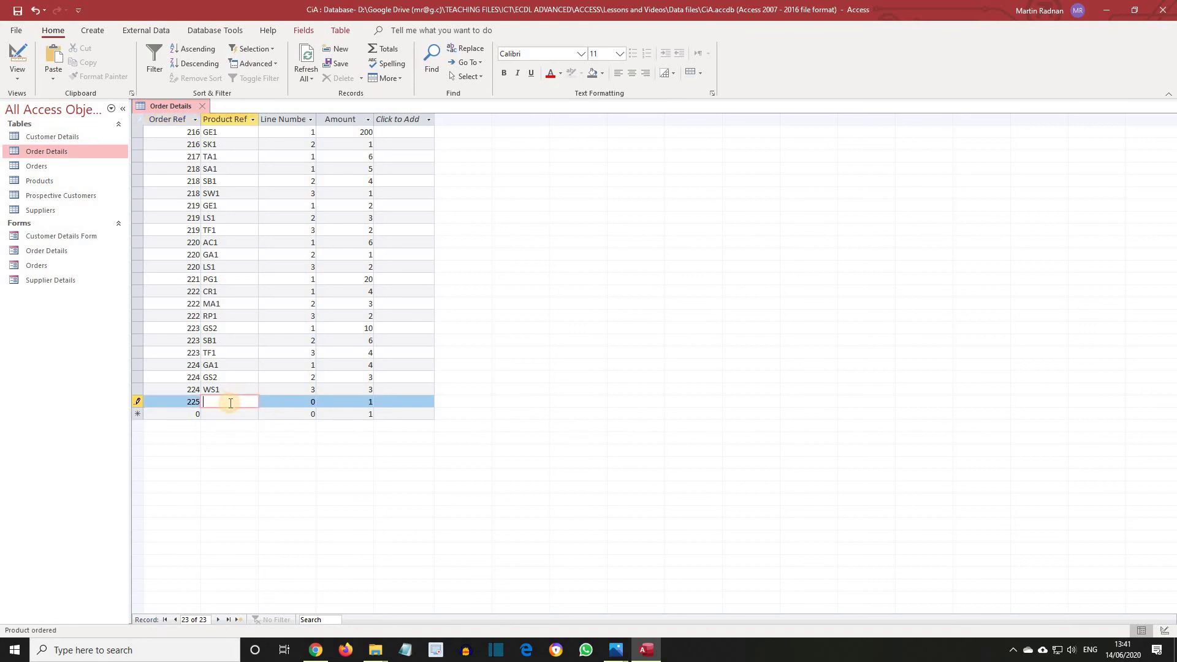
{"action": "type", "text": "TA1"}
{"action": "double_click", "coordinate": [309, 401]}
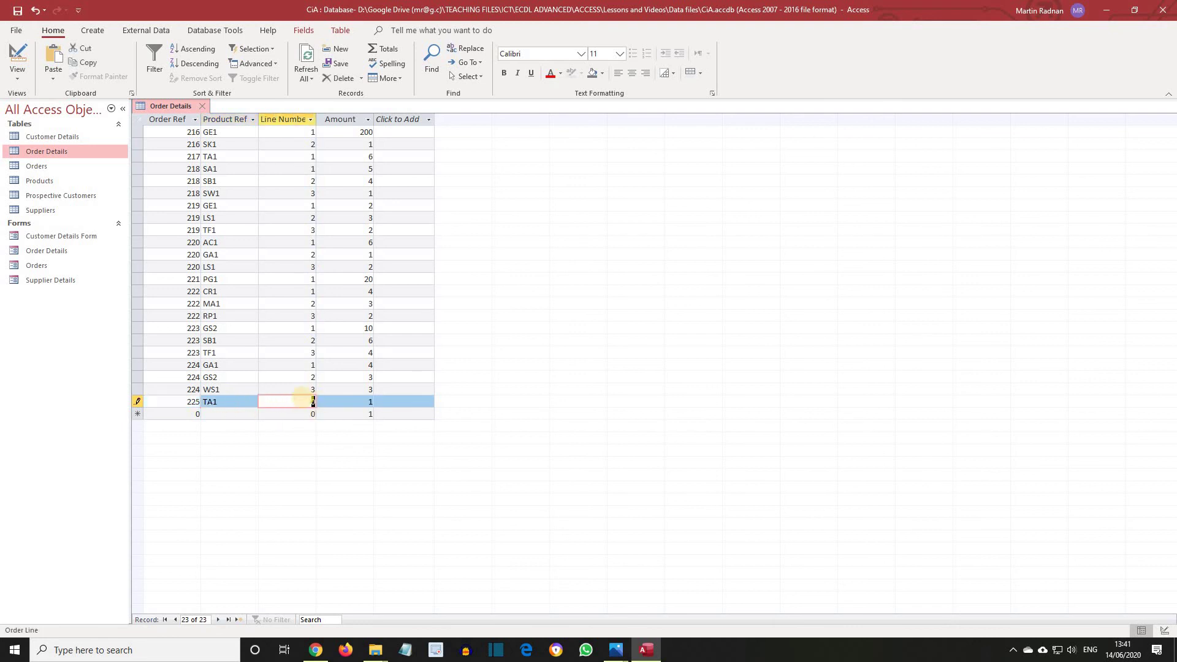
{"action": "type", "text": "1"}
- Close Order Details and open the Orders table in Design view
{"action": "left_click", "coordinate": [204, 106]}
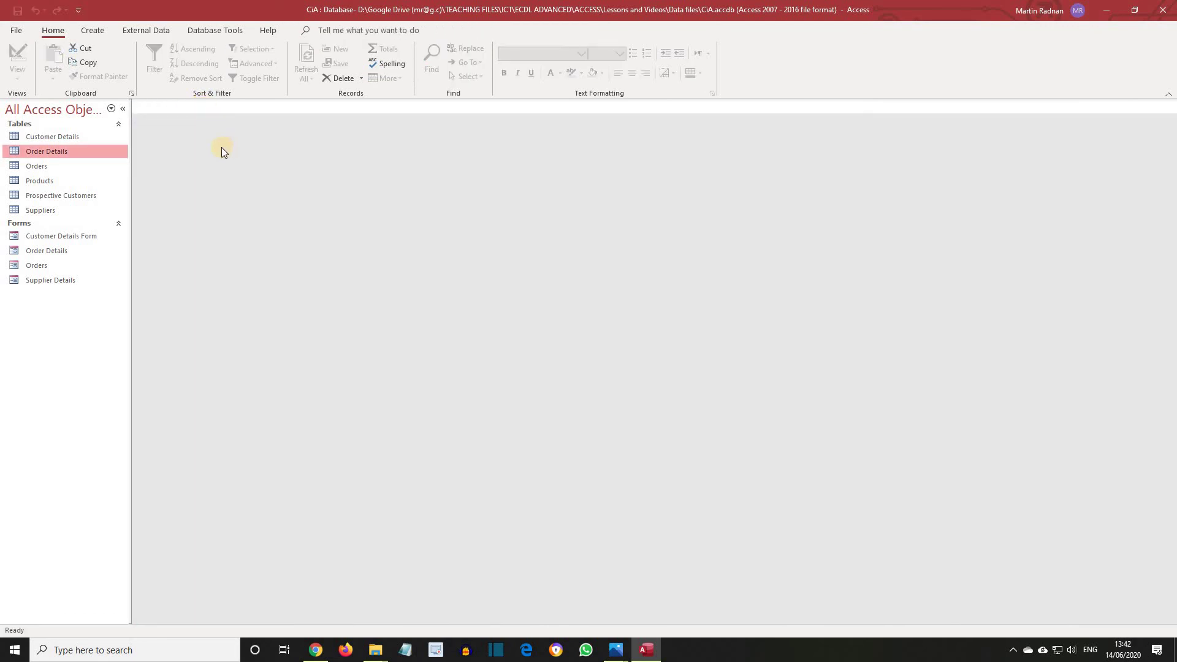
{"action": "left_click", "coordinate": [53, 167]}
{"action": "double_click", "coordinate": [53, 167]}
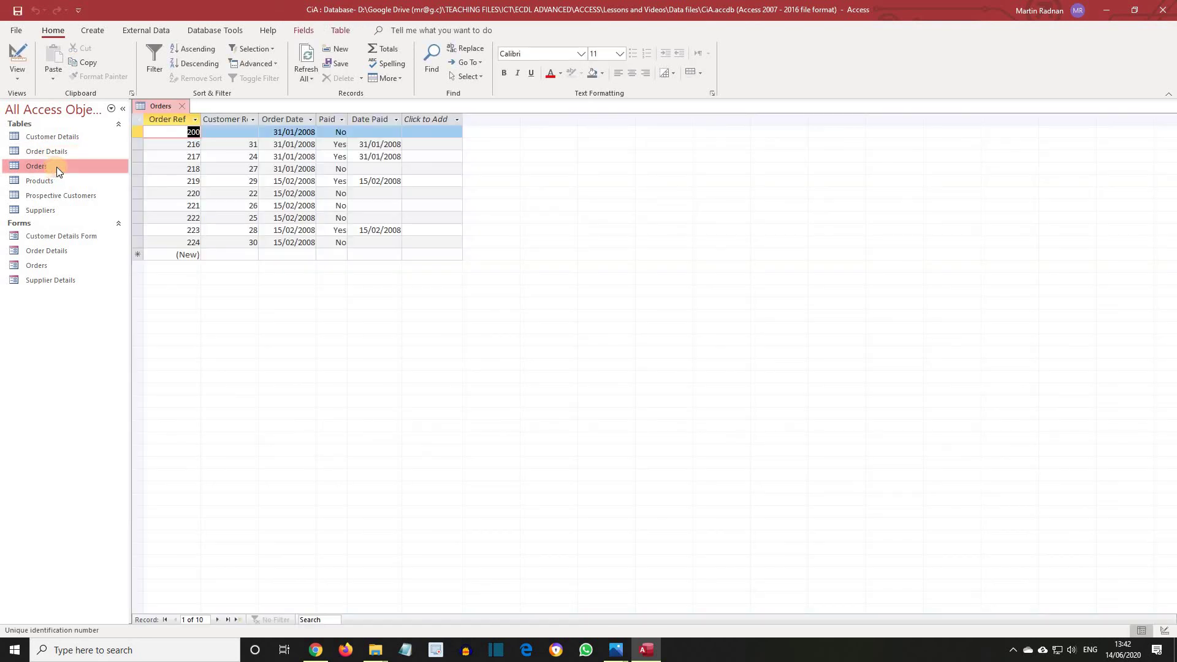
{"action": "left_click", "coordinate": [17, 71]}
{"action": "left_click", "coordinate": [46, 131]}
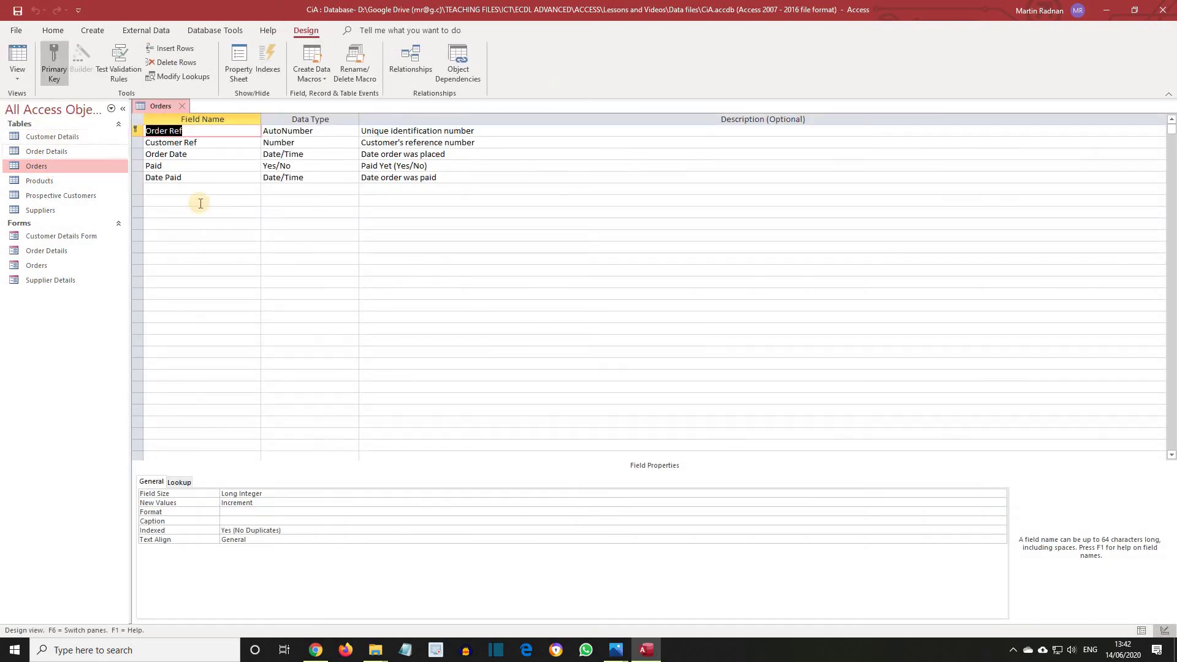
- Set the Order Date field's Default Value to =Date()
{"action": "left_click", "coordinate": [205, 154]}
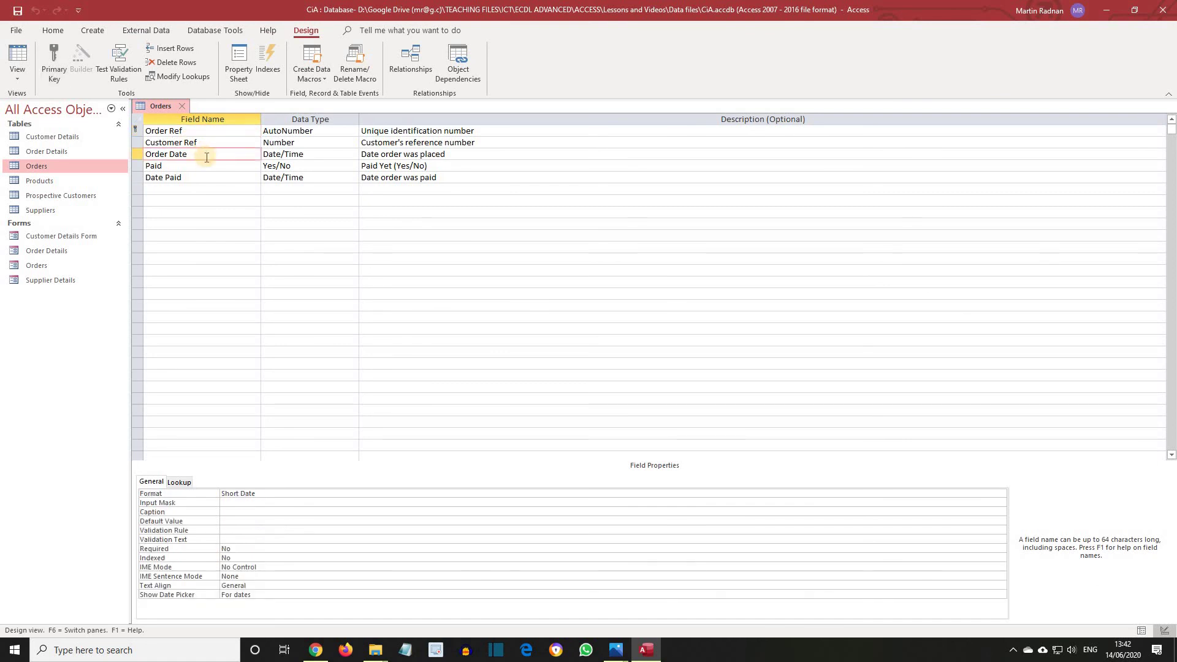
{"action": "left_click", "coordinate": [234, 520]}
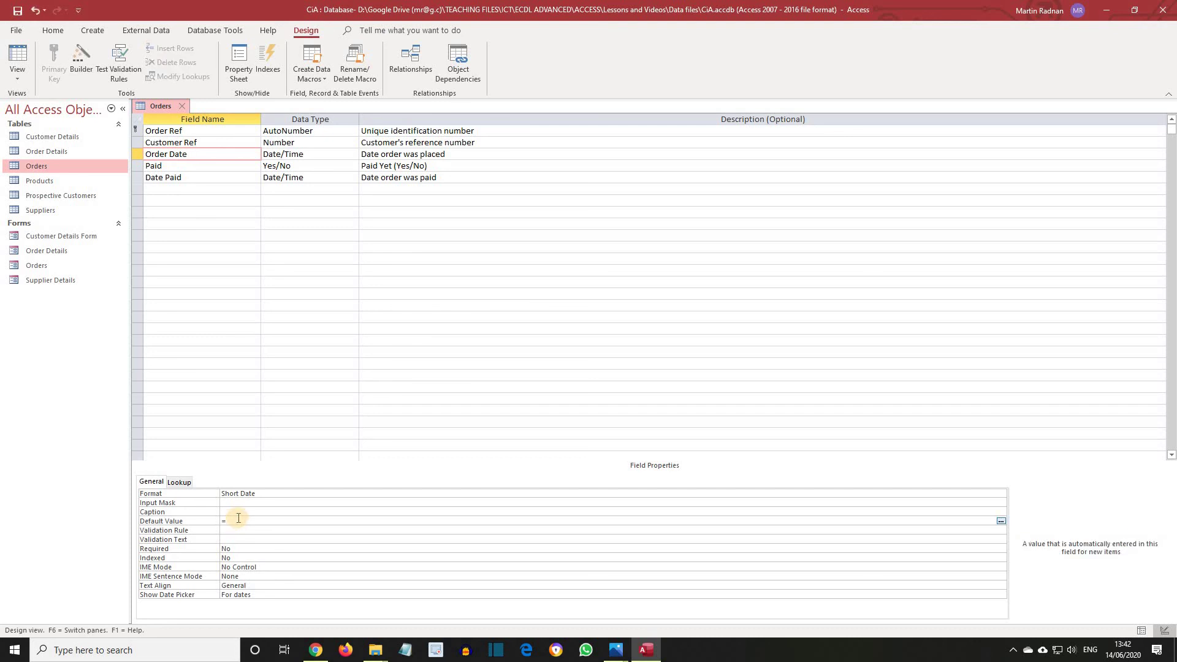
{"action": "type", "text": "=Date"}
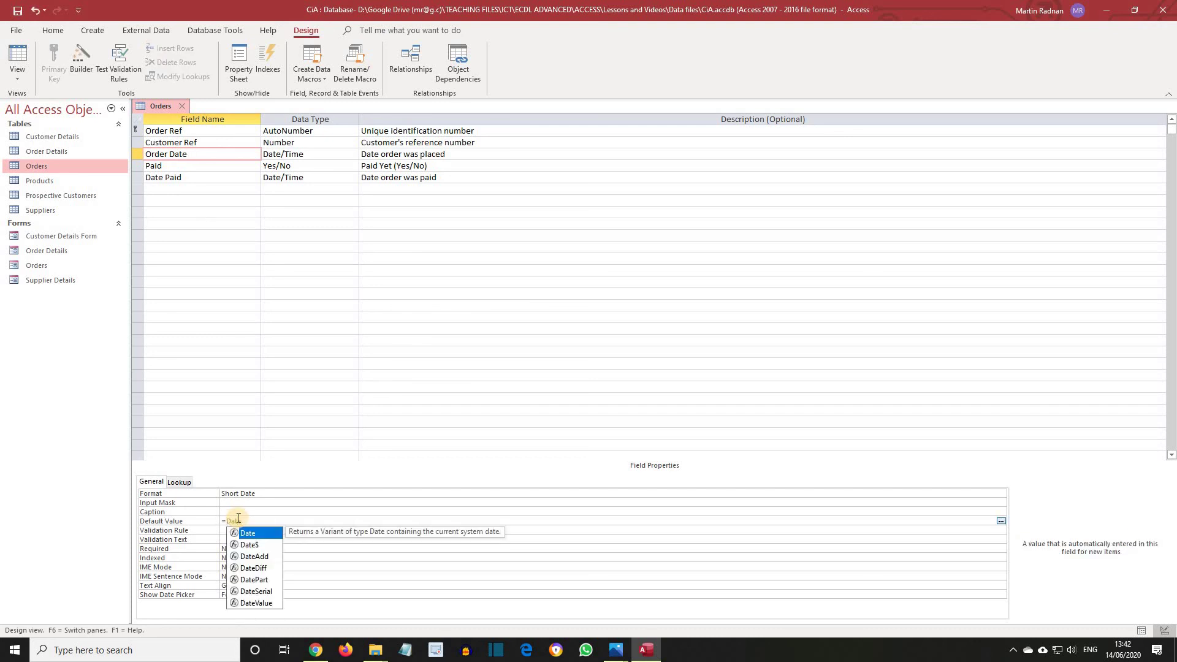
{"action": "type", "text": "("}
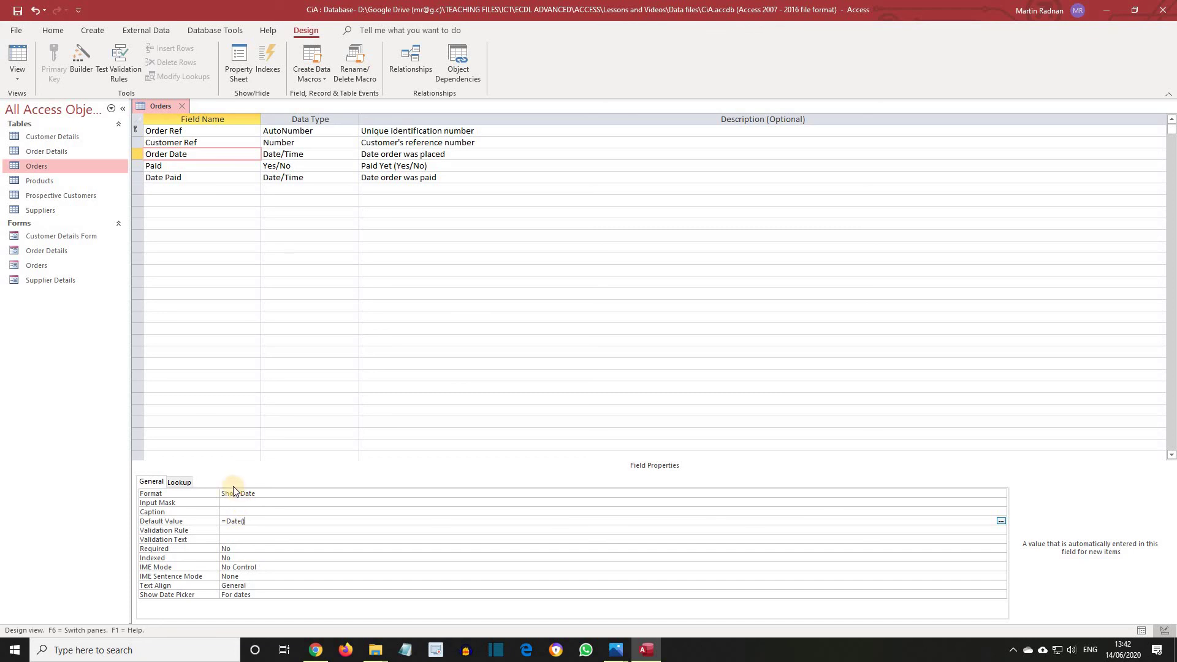
- Set the Paid field's Default Value to No
{"action": "left_click", "coordinate": [175, 166]}
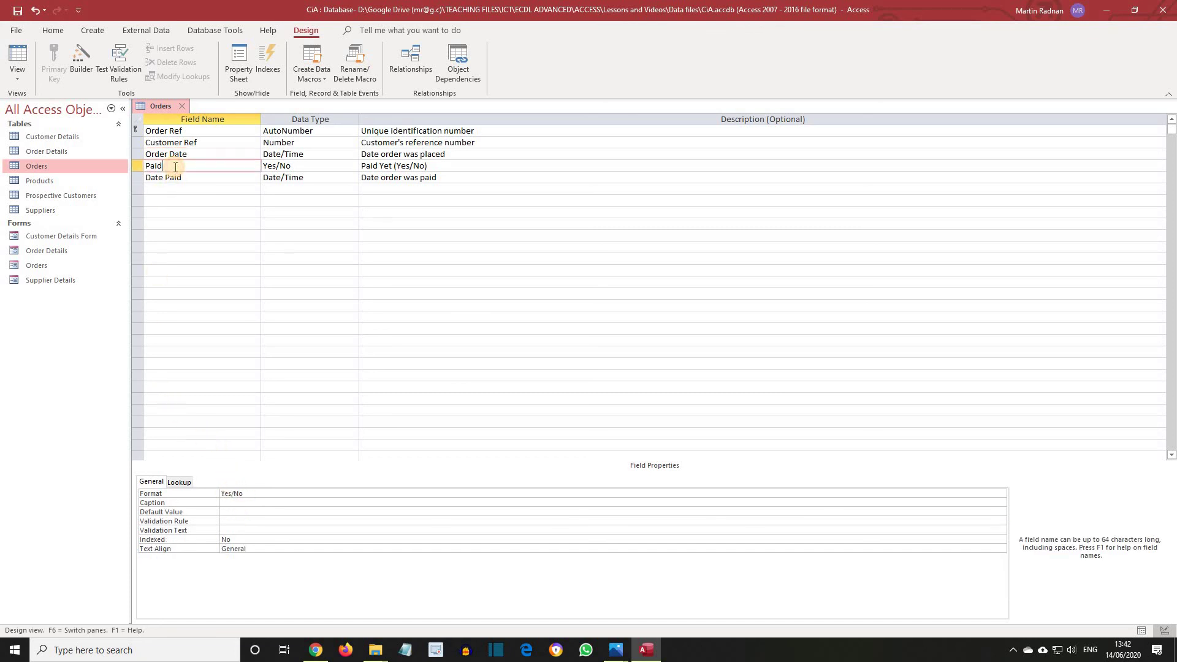
{"action": "left_click", "coordinate": [251, 509]}
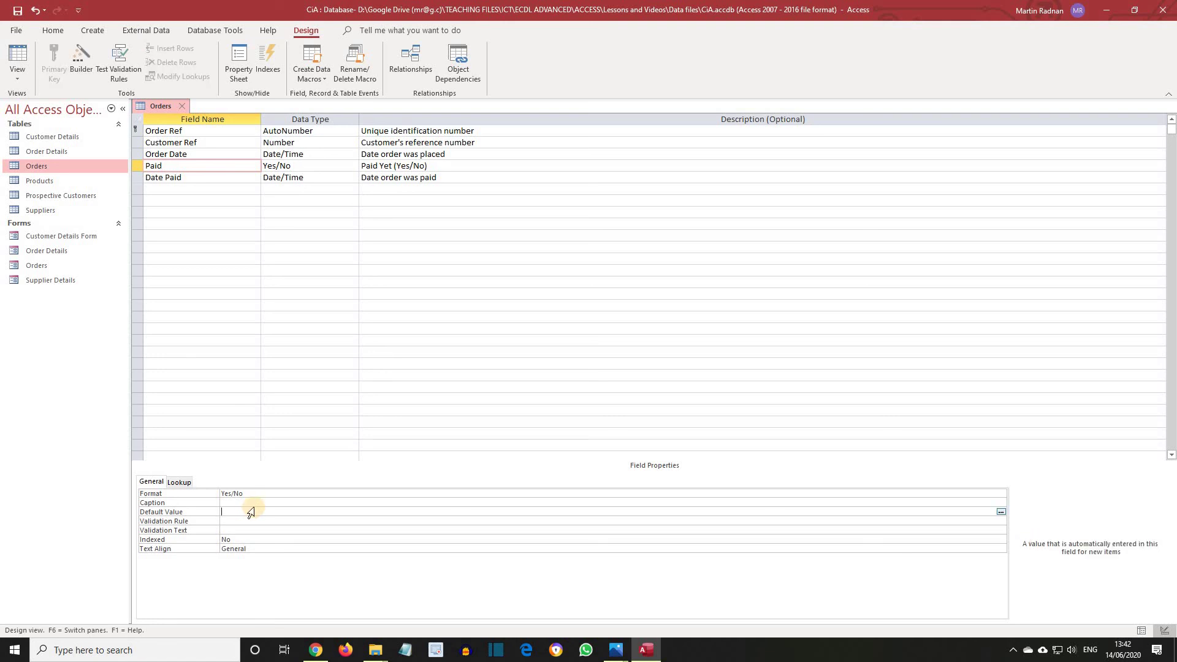
{"action": "type", "text": "No"}
- Save the Orders design and switch to Datasheet view
{"action": "left_click", "coordinate": [19, 33]}
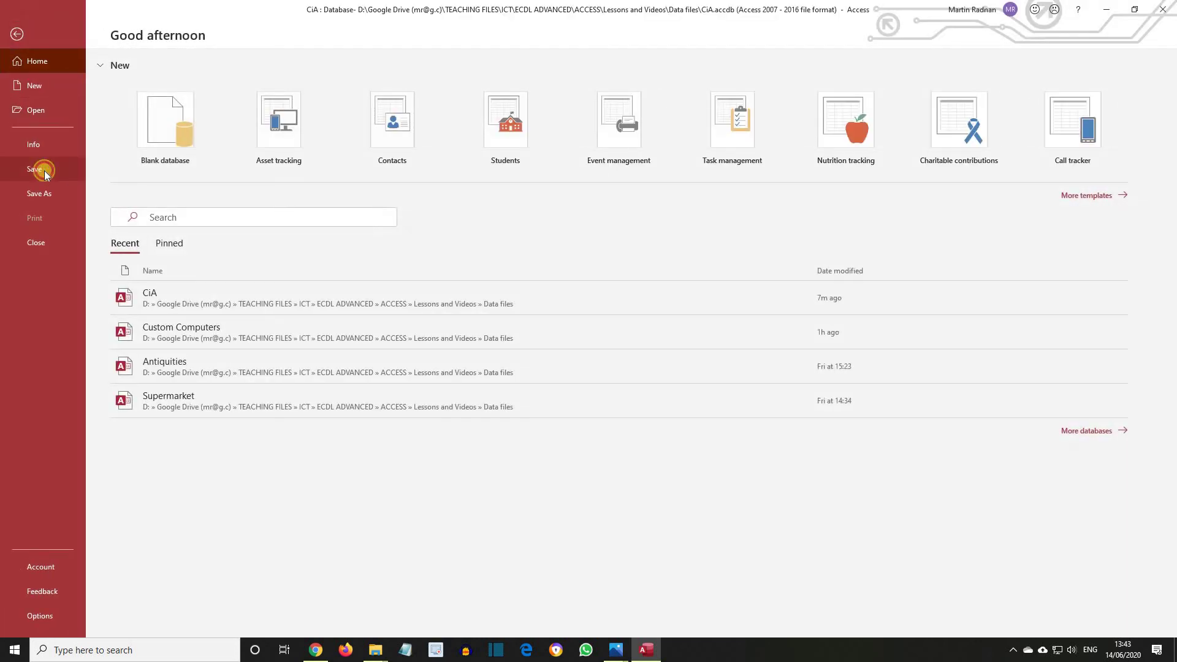
{"action": "left_click", "coordinate": [44, 170]}
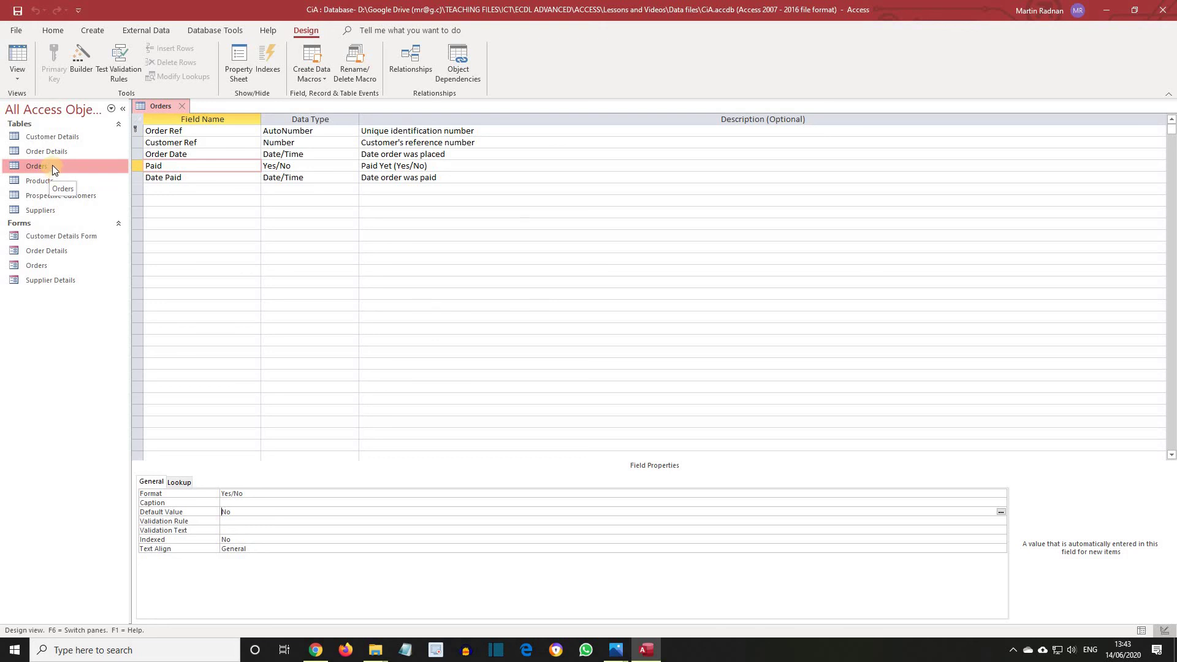
{"action": "left_click", "coordinate": [17, 61]}
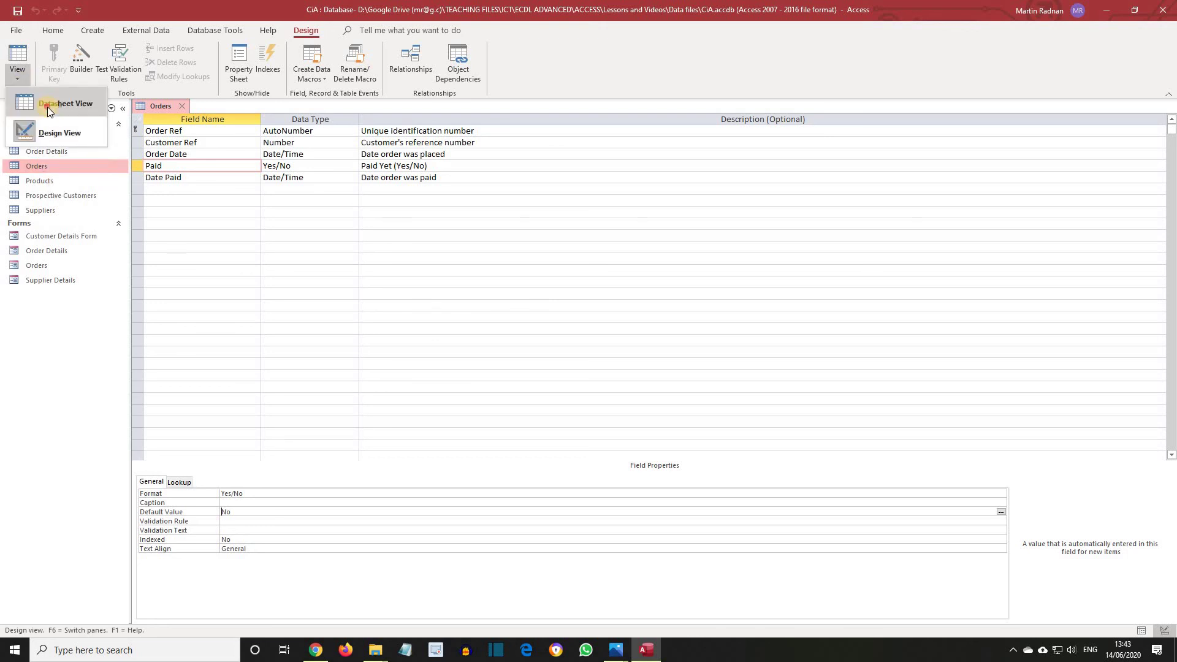
{"action": "left_click", "coordinate": [47, 107]}
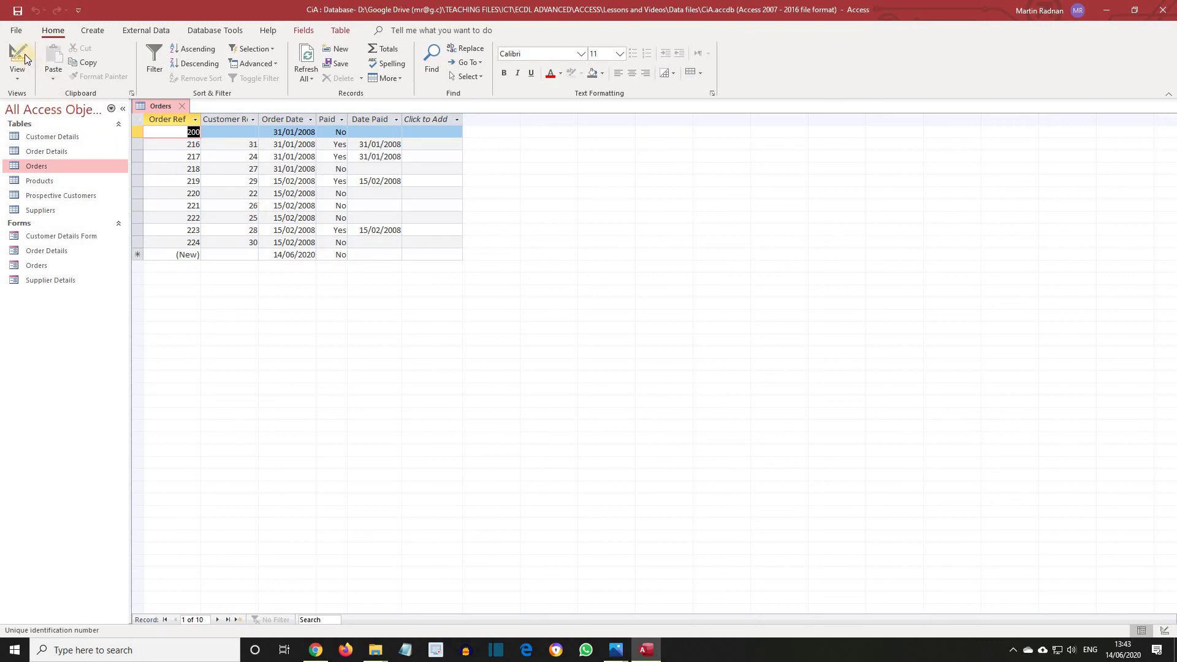
- Save and close the Orders table
{"action": "left_click", "coordinate": [12, 30]}
{"action": "left_click", "coordinate": [56, 167]}
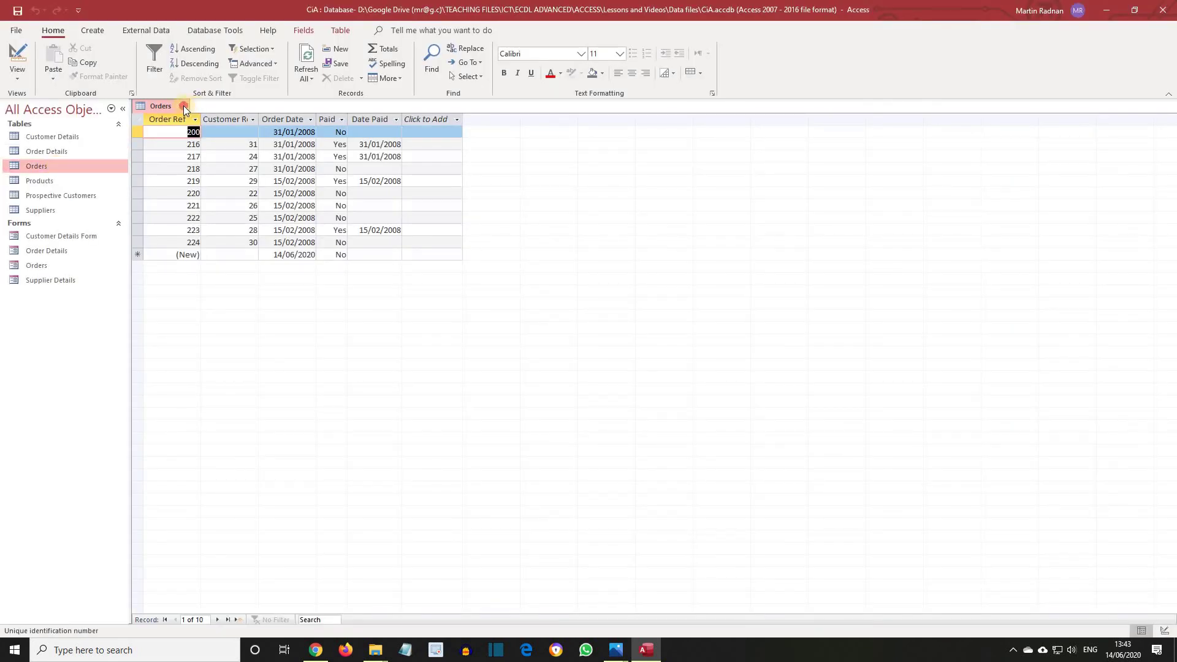
{"action": "left_click", "coordinate": [183, 106]}
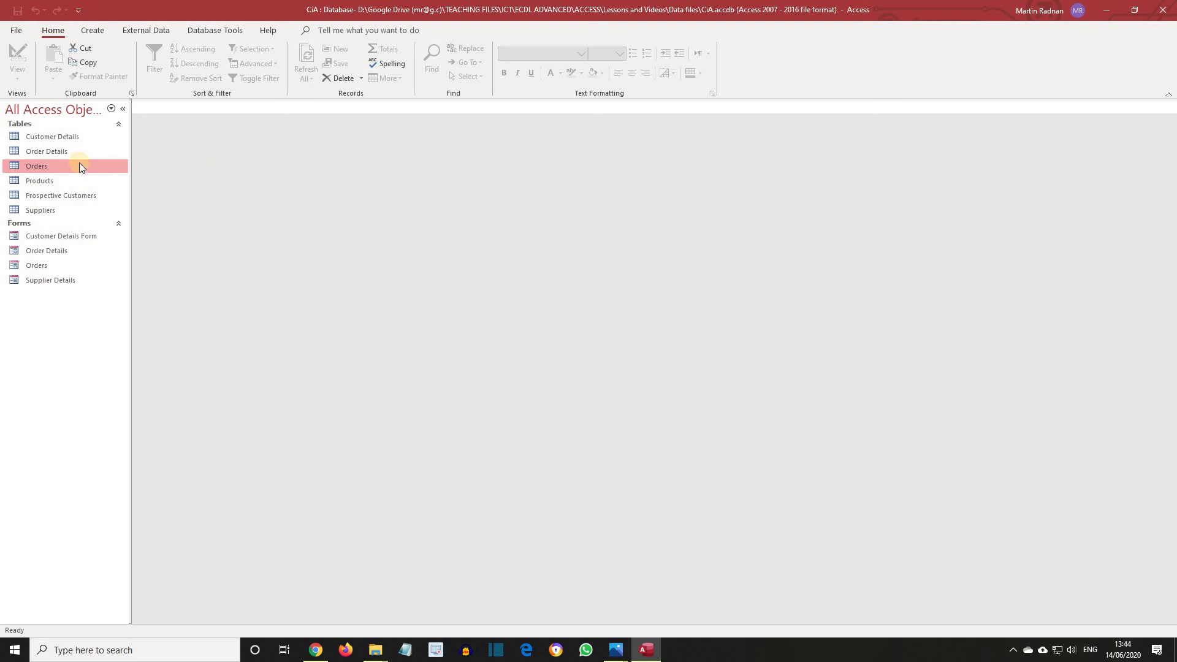
- Open the Order Details table in Design view
{"action": "left_click", "coordinate": [45, 154]}
{"action": "double_click", "coordinate": [44, 153]}
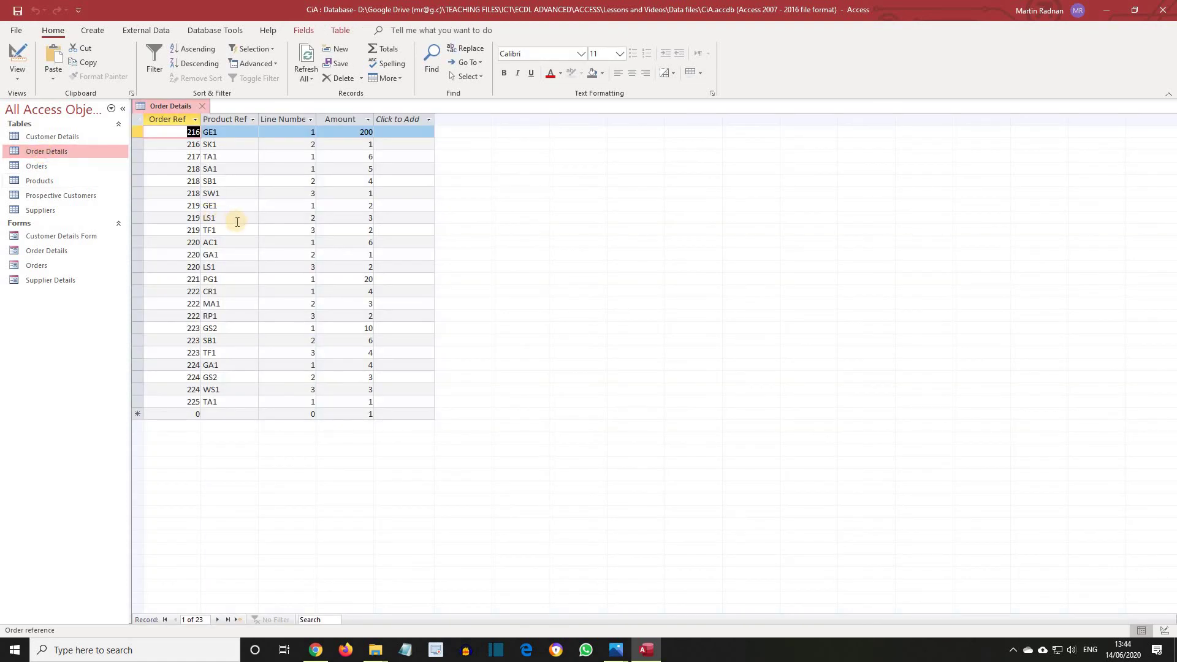
{"action": "left_click", "coordinate": [18, 70]}
{"action": "left_click", "coordinate": [46, 130]}
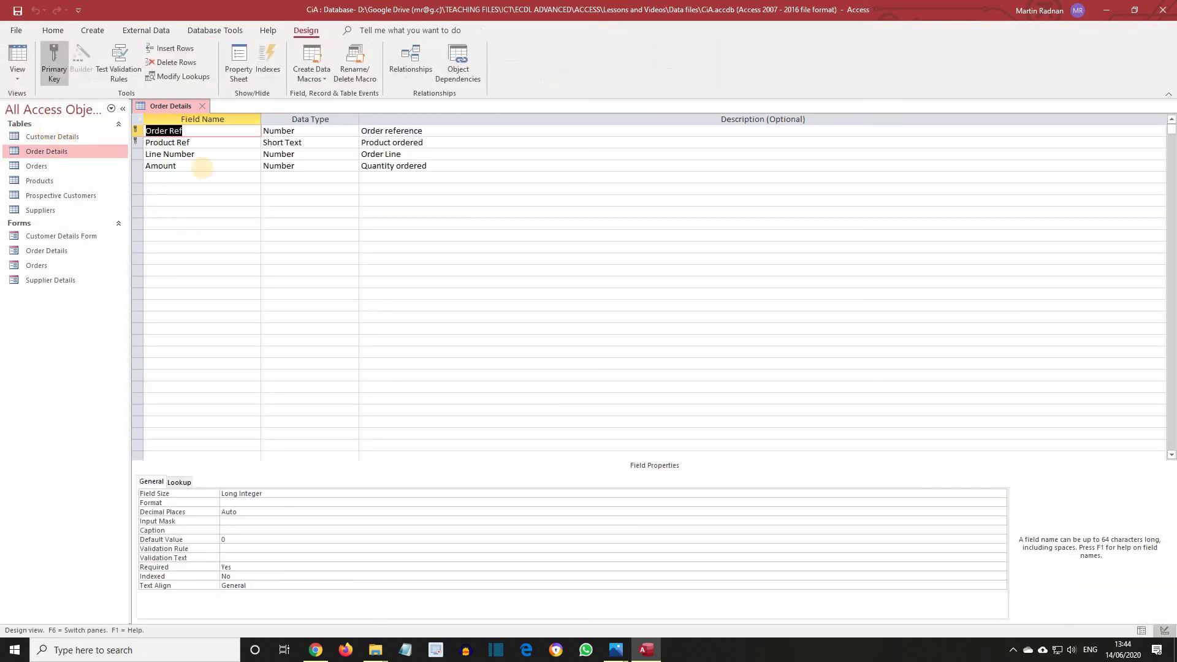
- Change the Amount field's Default Value from 1 to 2 and save the design
{"action": "left_click", "coordinate": [204, 167]}
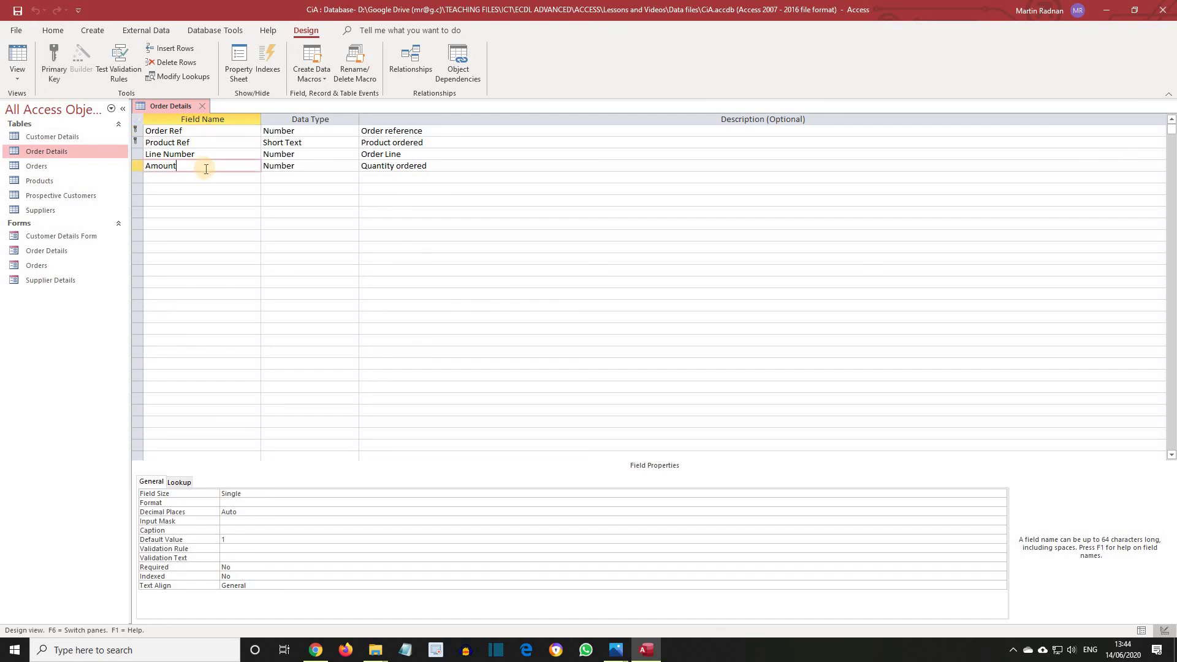
{"action": "double_click", "coordinate": [235, 539]}
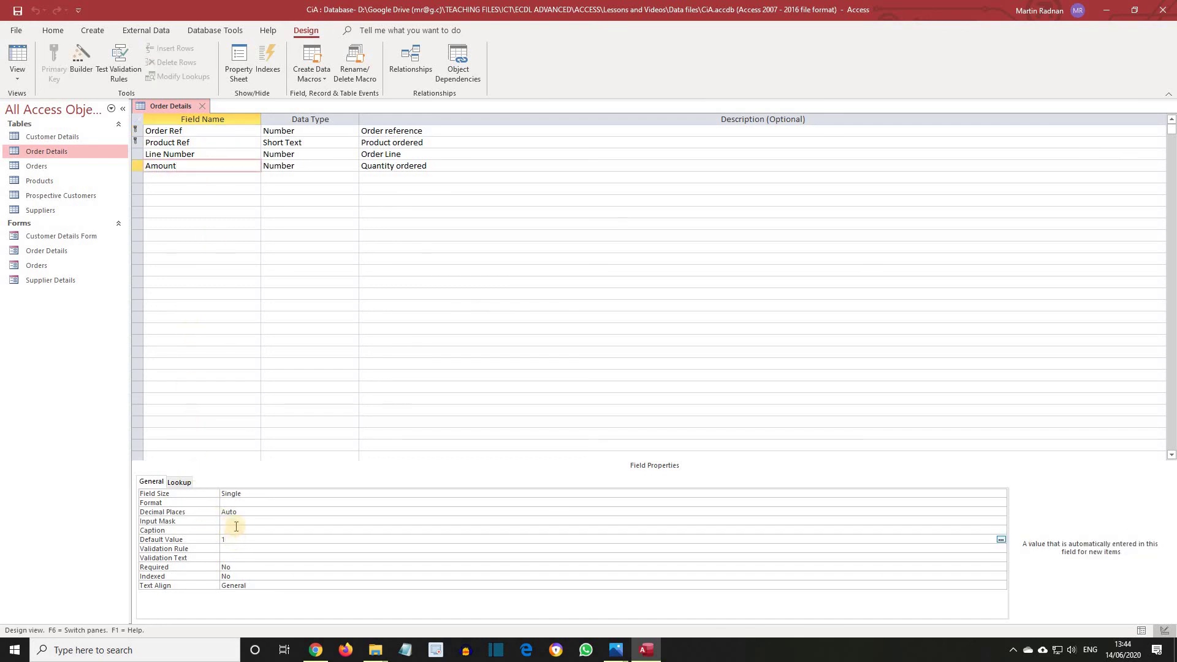
{"action": "type", "text": "2"}
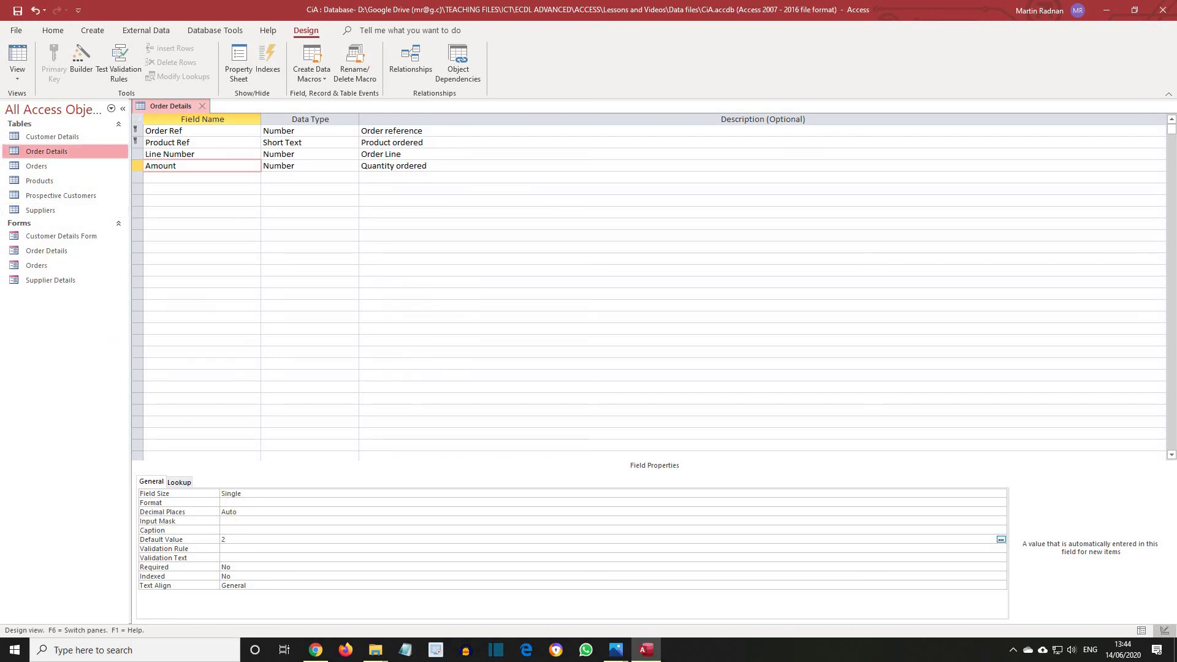
{"action": "left_click", "coordinate": [16, 30]}
{"action": "left_click", "coordinate": [50, 171]}
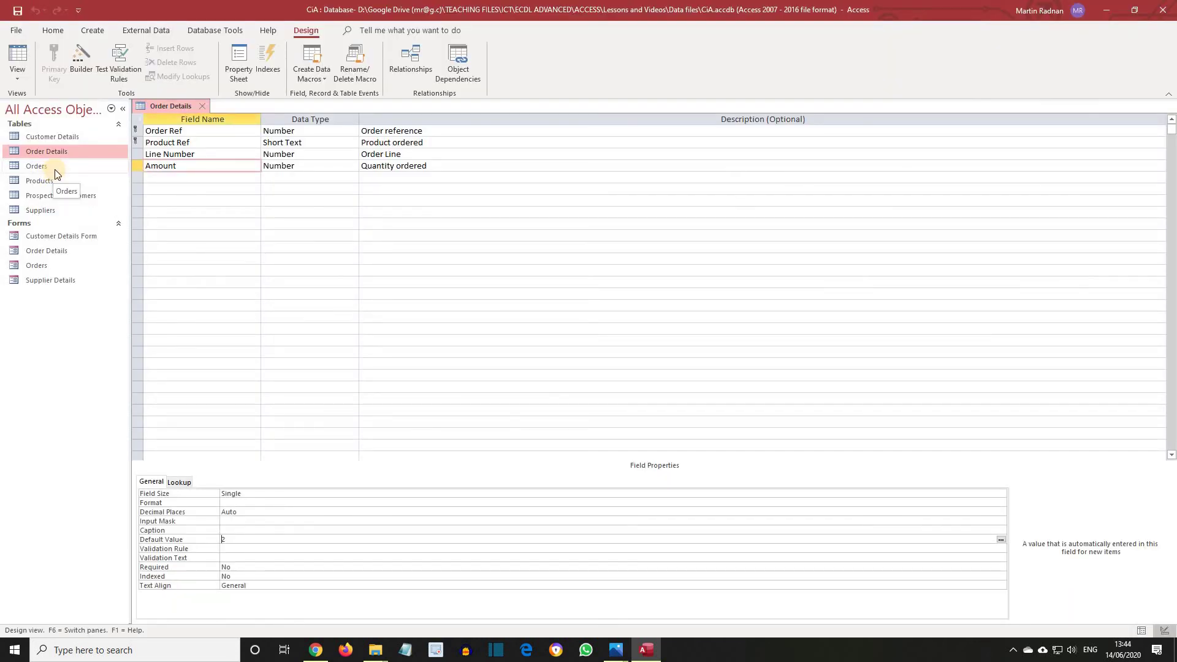
{"action": "left_click", "coordinate": [16, 79]}
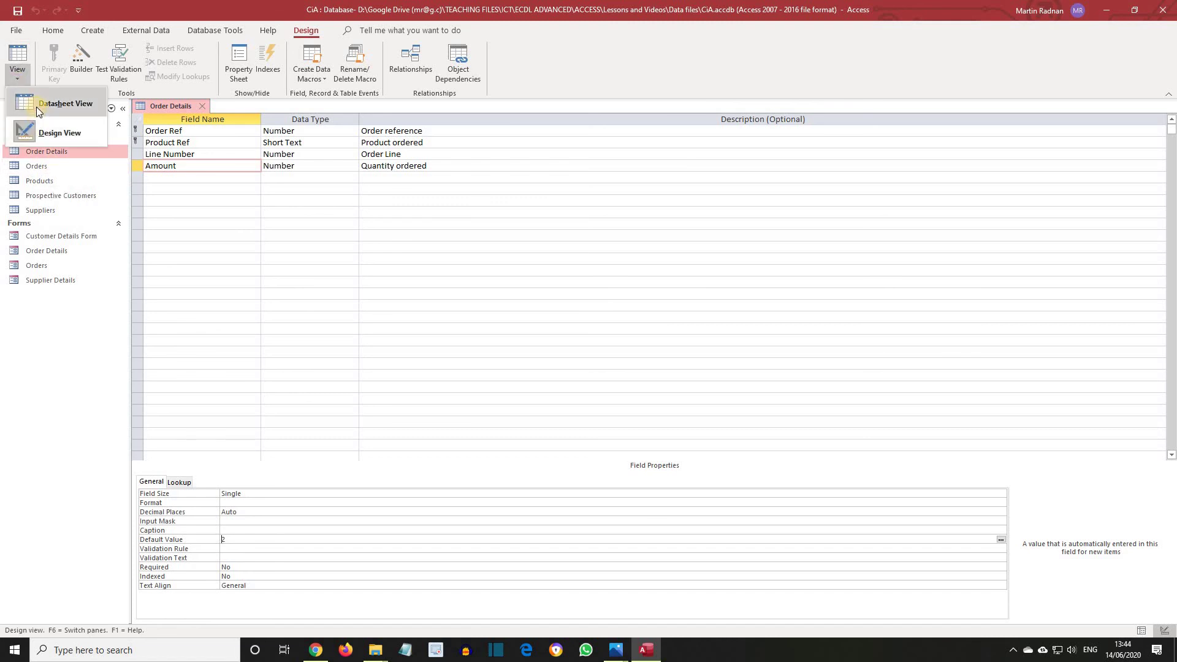
- Show Order Details in Datasheet view, with Amount defaulting to 2, and save the table
{"action": "left_click", "coordinate": [35, 106]}
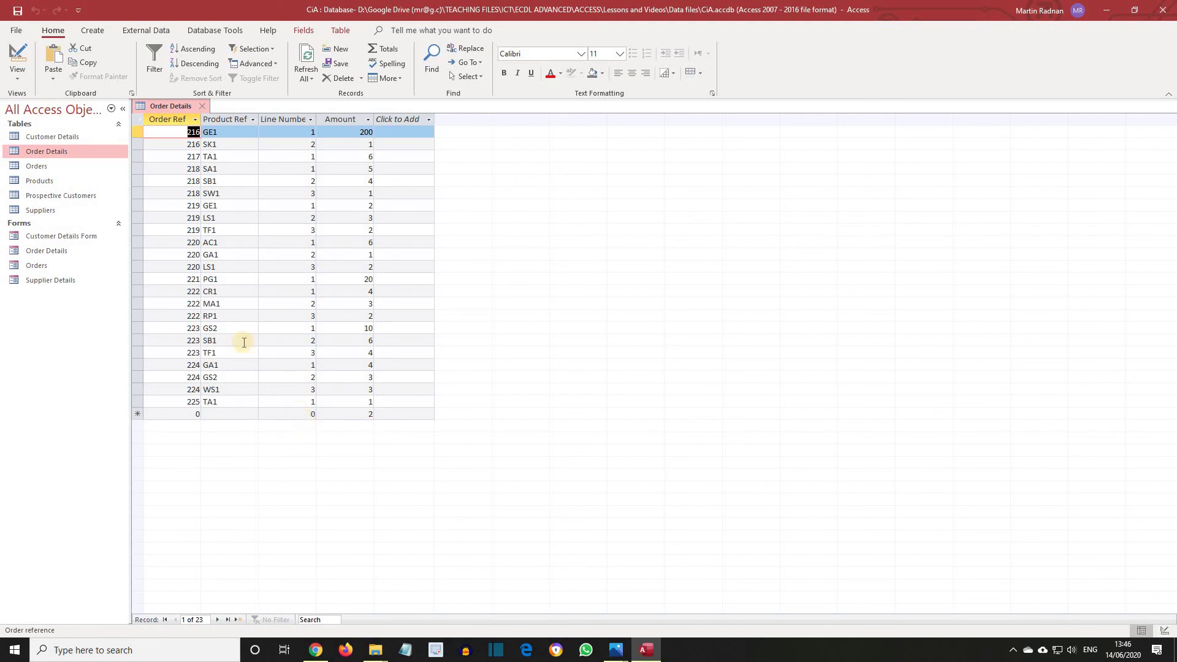
{"action": "left_click", "coordinate": [16, 30]}
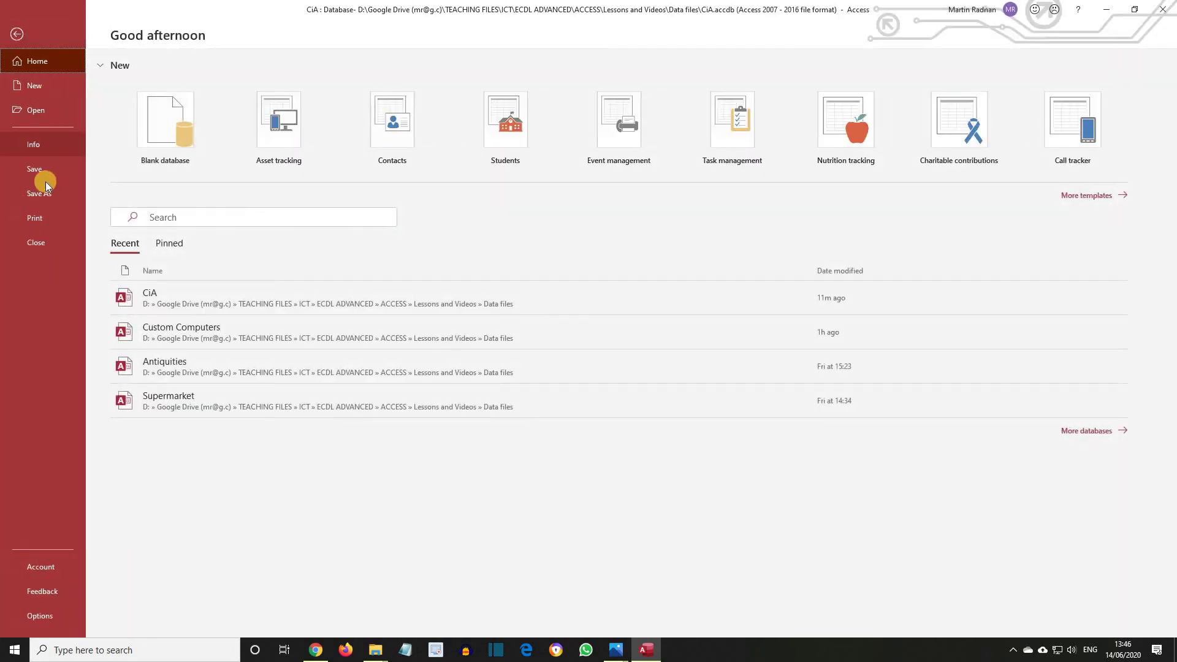
{"action": "left_click", "coordinate": [43, 171]}
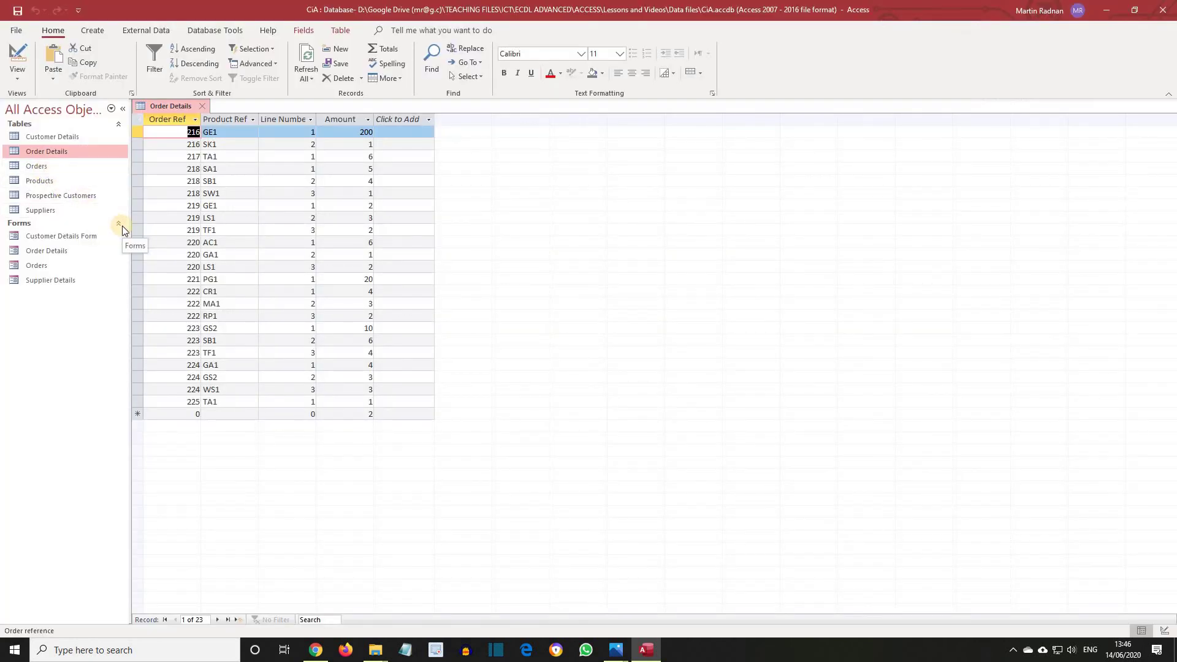
- Close the Order Details table
{"action": "left_click", "coordinate": [205, 106]}
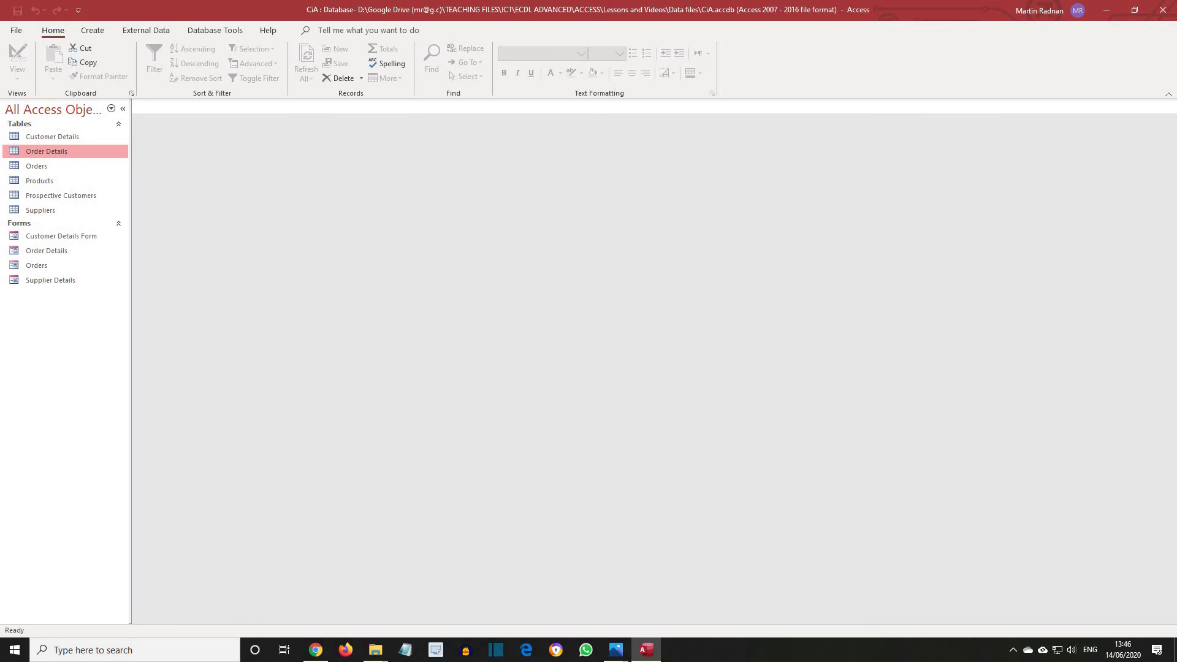